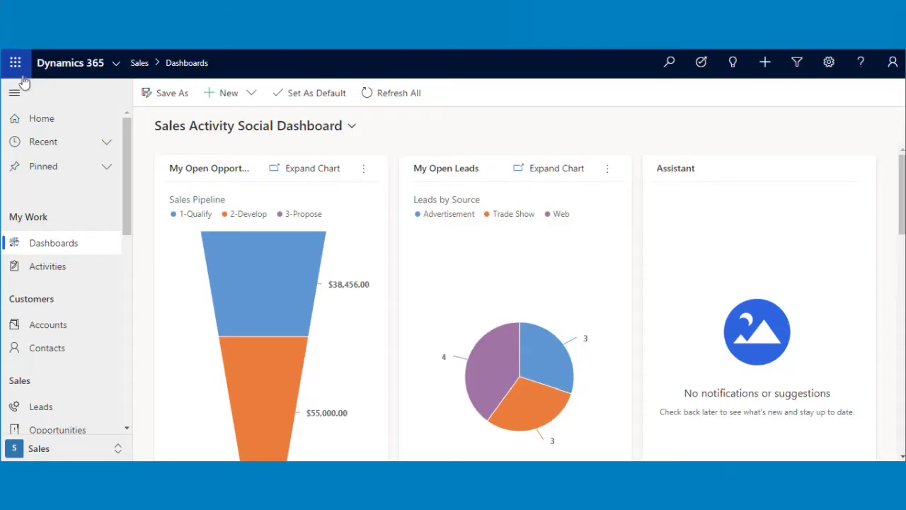
- Open the edited contact from Contacts and Click2Undo its last change to restore the Business Phone
left_click(68, 342)
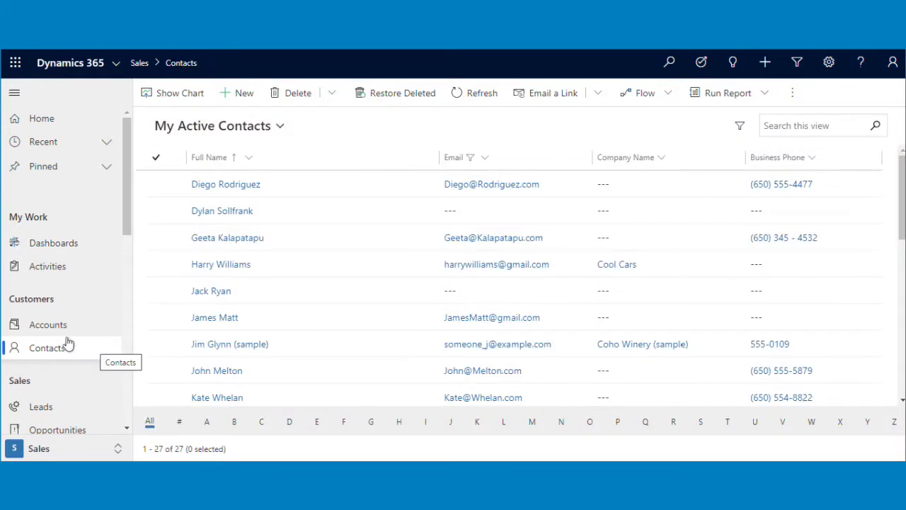
left_click(228, 241)
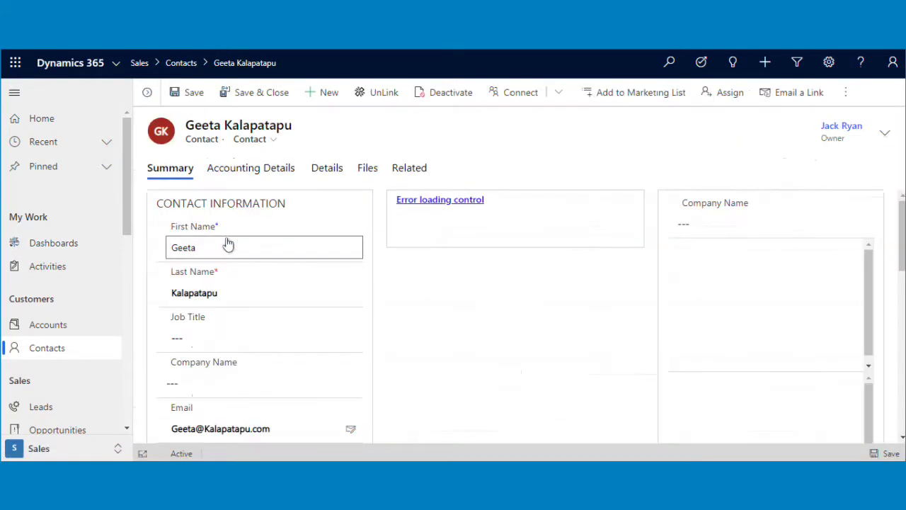
scroll(383, 313, "down", 2)
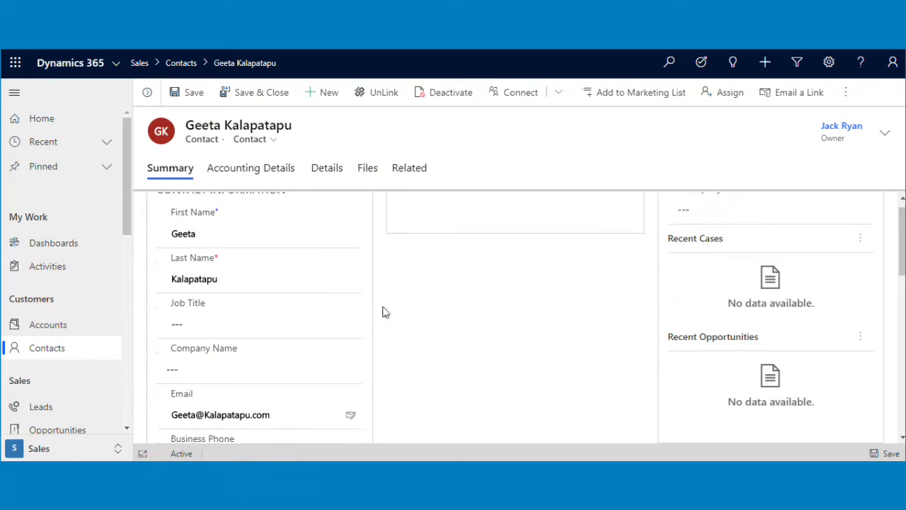
scroll(383, 313, "down", 2)
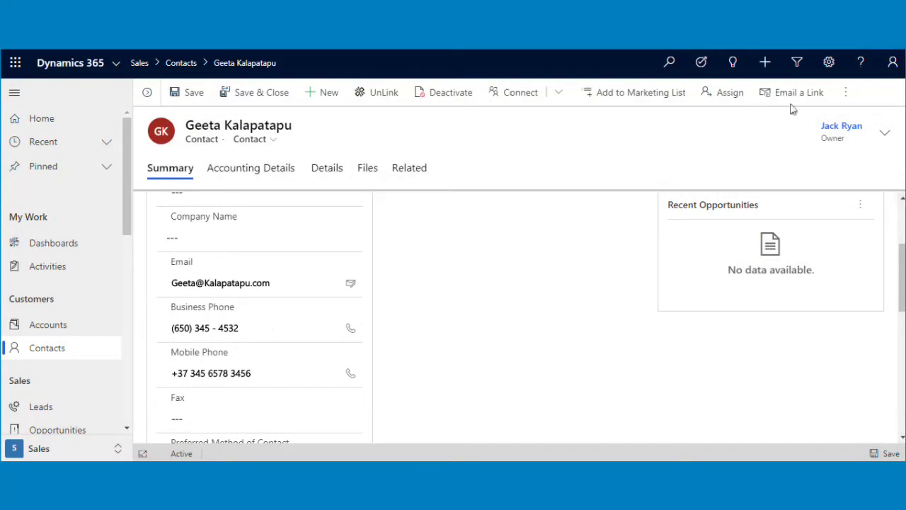
left_click(847, 93)
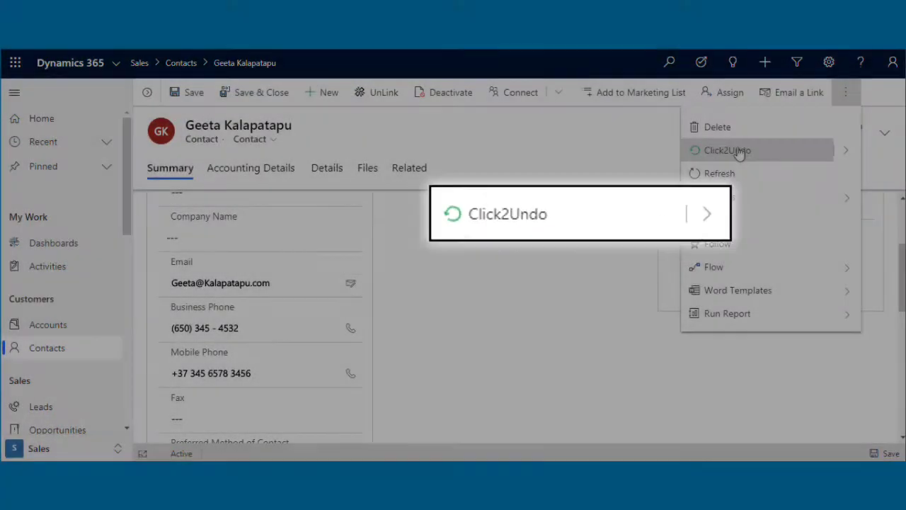
left_click(727, 150)
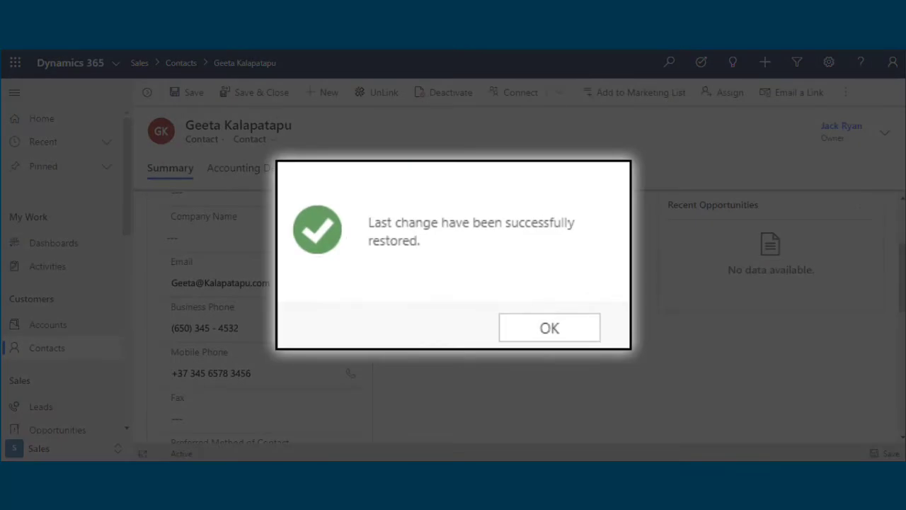
left_click(384, 324)
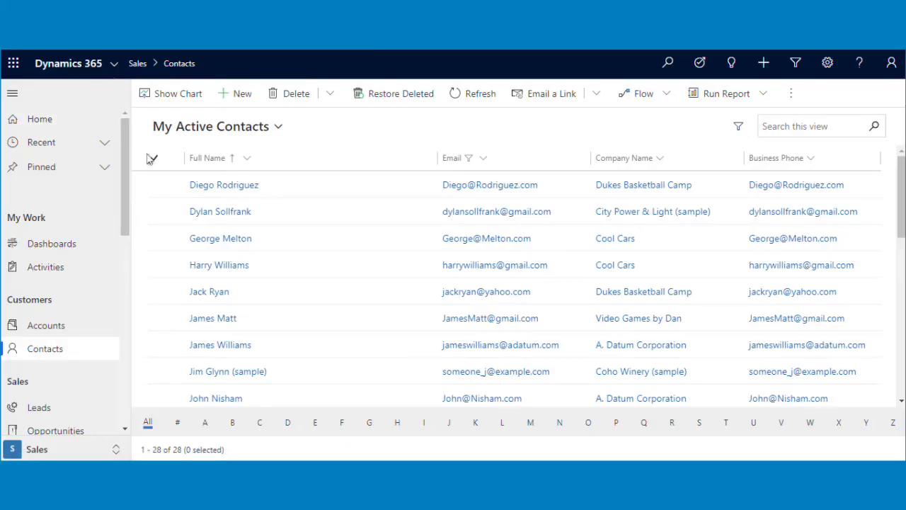
- Select the first eight contacts in the grid and bulk-undo their last change with Click2Undo
left_click(154, 186)
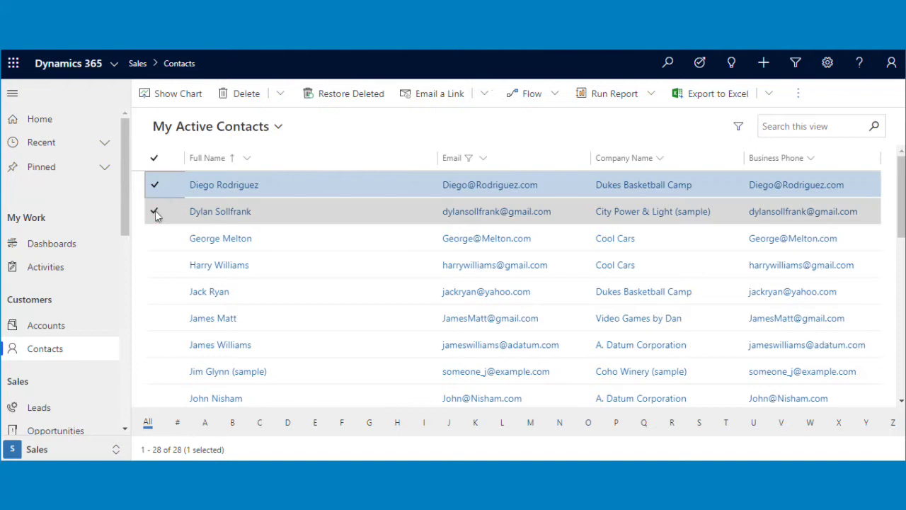
left_click(155, 212)
left_click(154, 238)
left_click(154, 264)
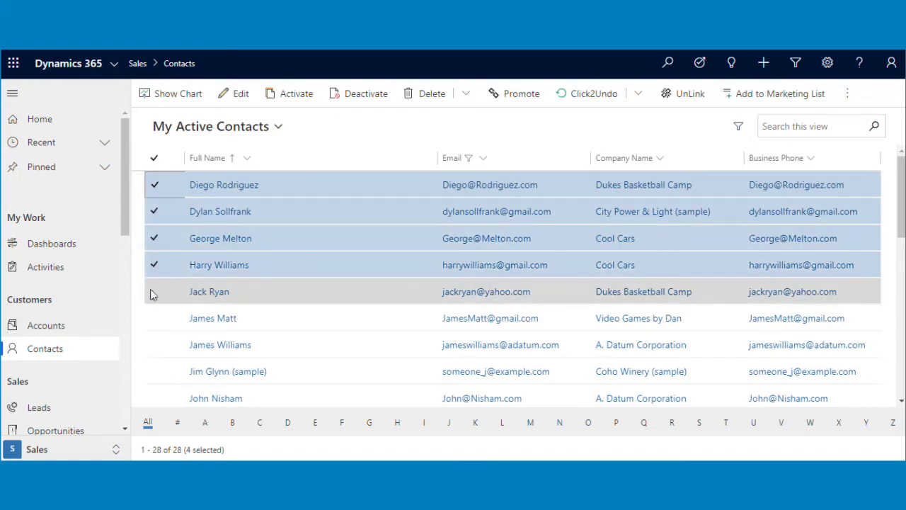
left_click(154, 293)
left_click(154, 318)
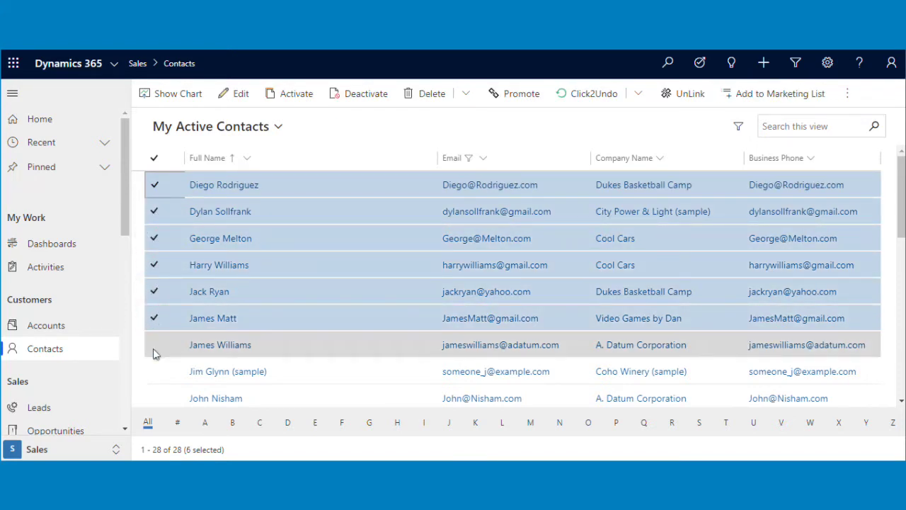
left_click(153, 346)
left_click(153, 369)
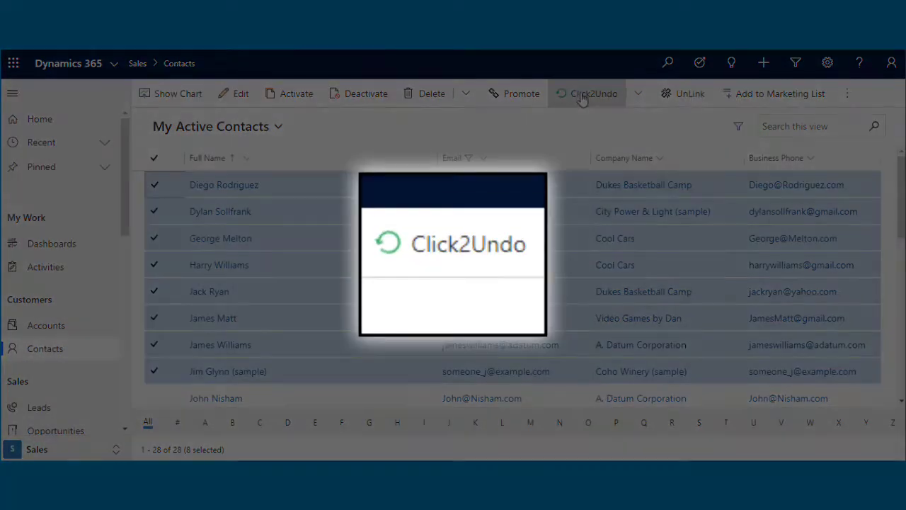
left_click(582, 98)
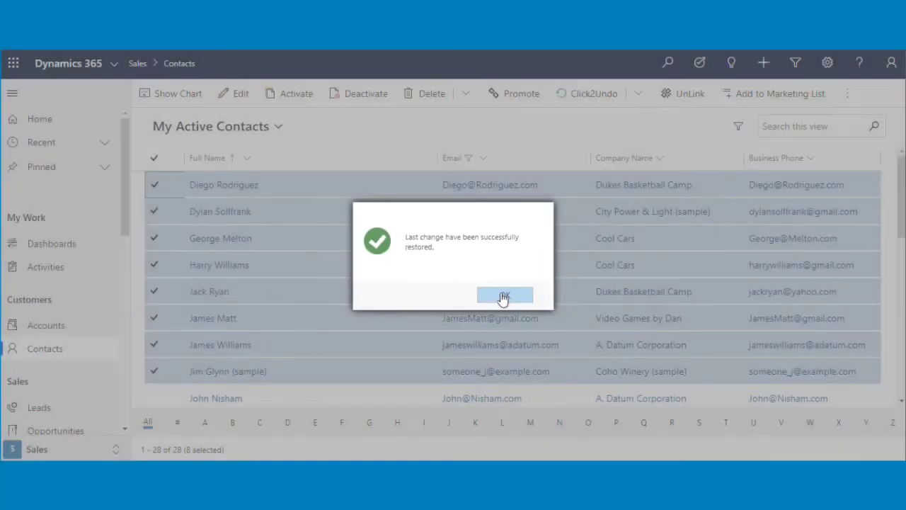
left_click(502, 298)
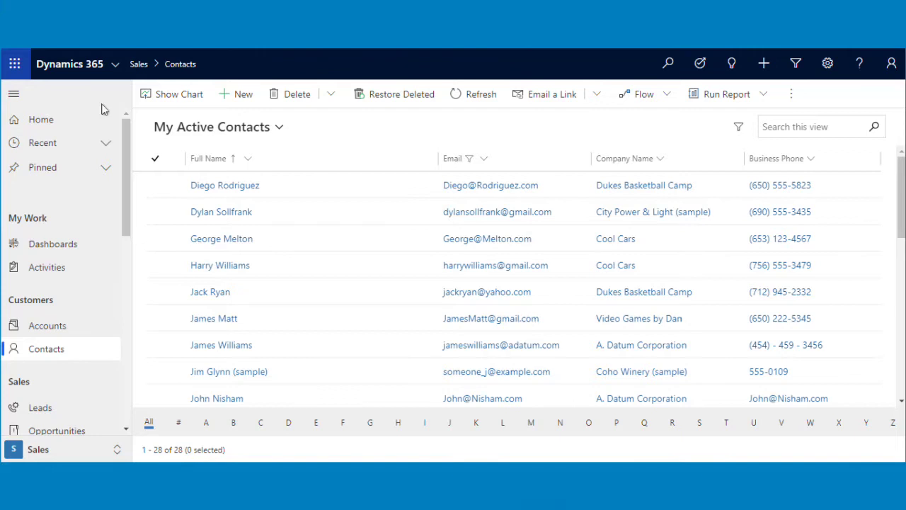
- Open the A. Datum Corporation contact's Click2Undo change history
left_click(221, 398)
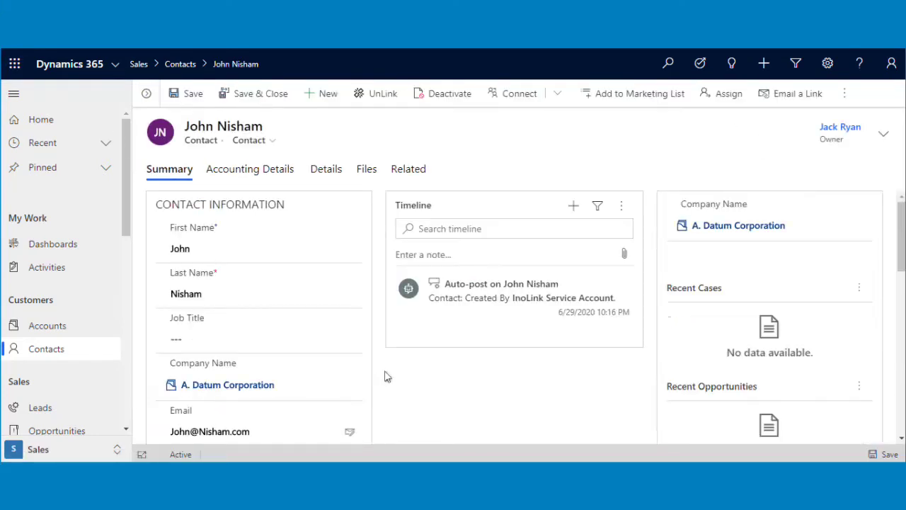
scroll(388, 377, "down", 3)
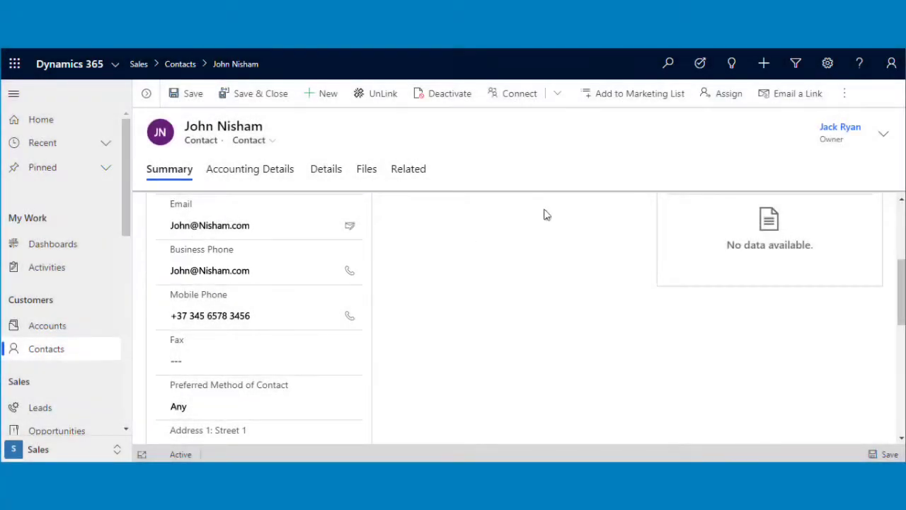
left_click(845, 96)
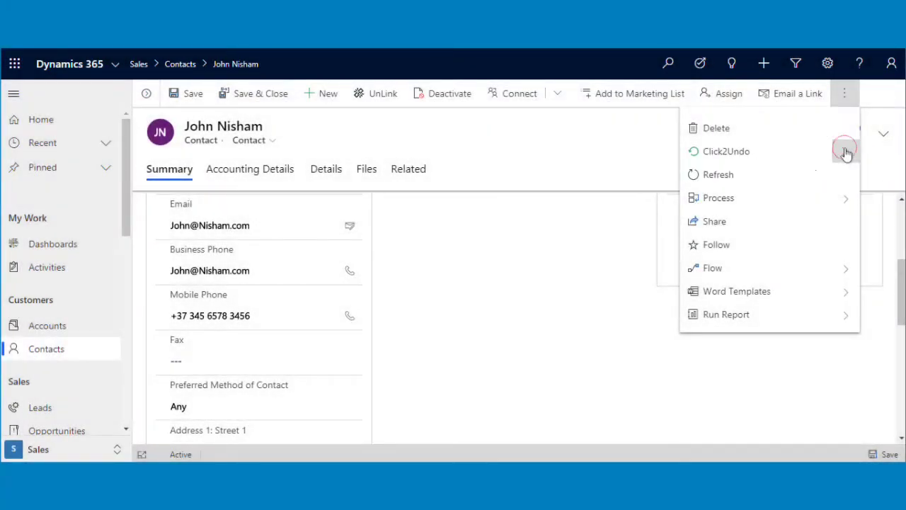
left_click(847, 153)
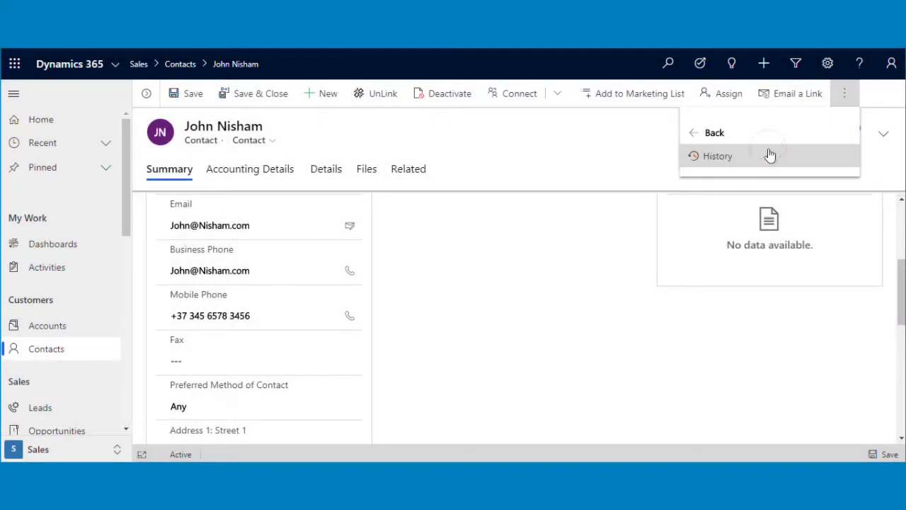
left_click(769, 154)
- Filter the history to Business Phone and undo the 7/17/2020 6:04 PM change
left_click(704, 123)
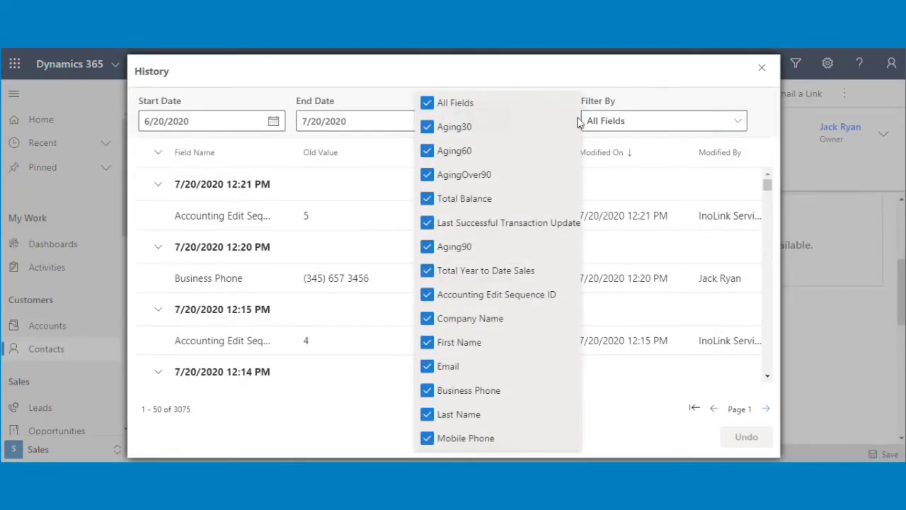
left_click(428, 104)
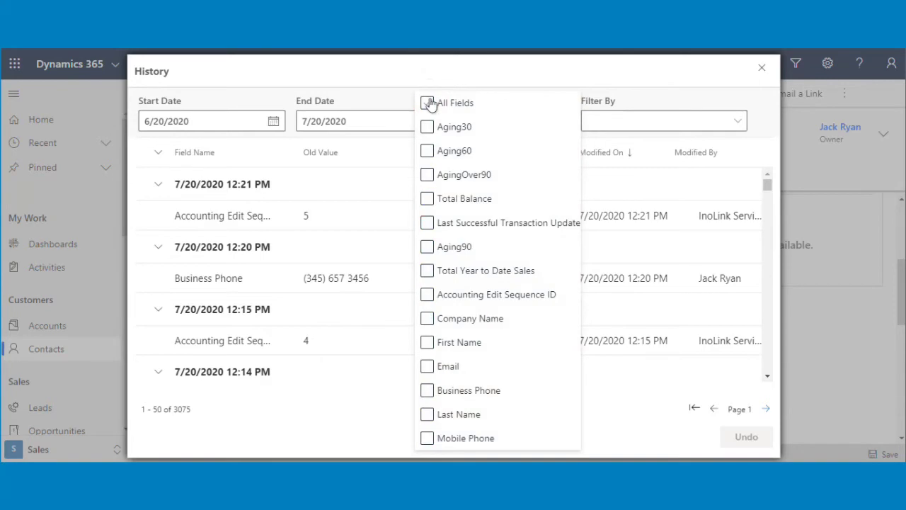
left_click(428, 391)
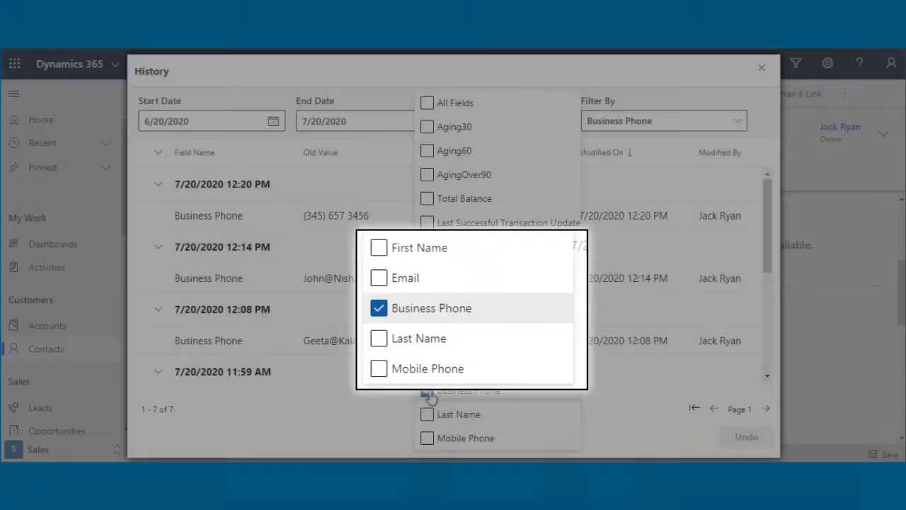
left_click(512, 290)
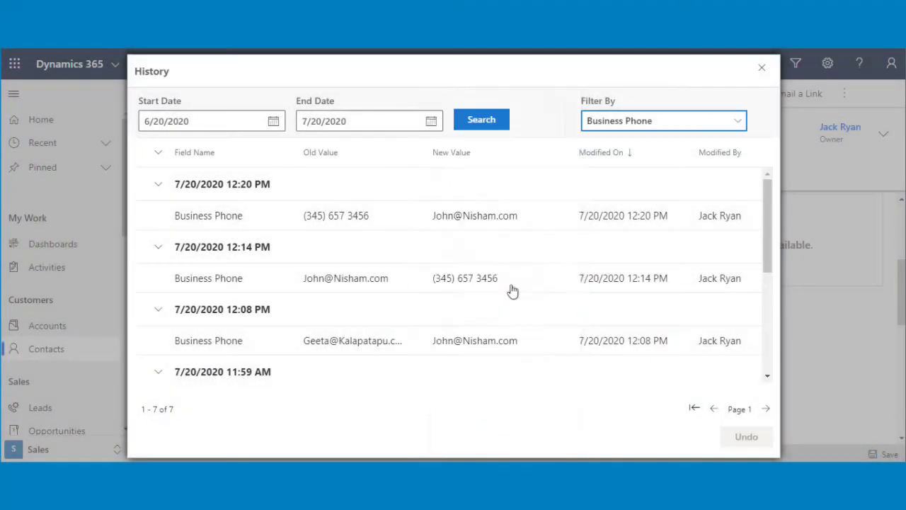
scroll(572, 208, "down", 5)
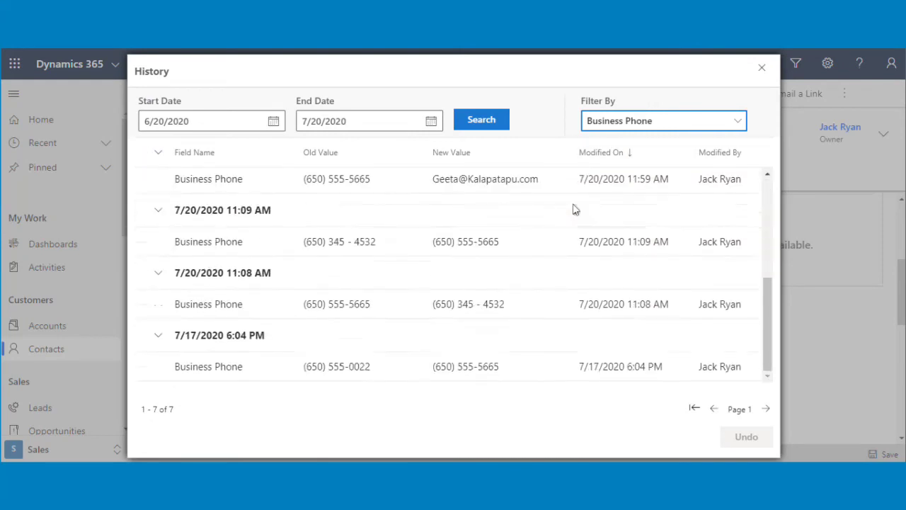
left_click(142, 367)
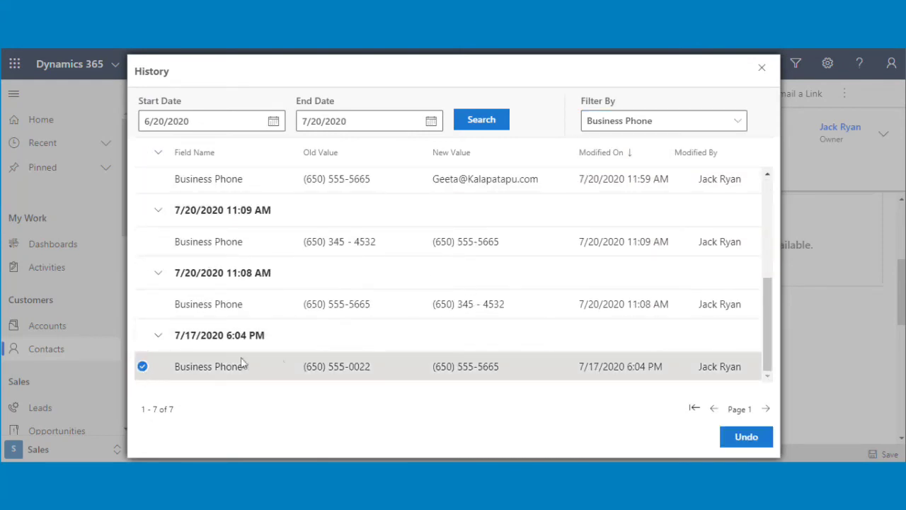
left_click(755, 439)
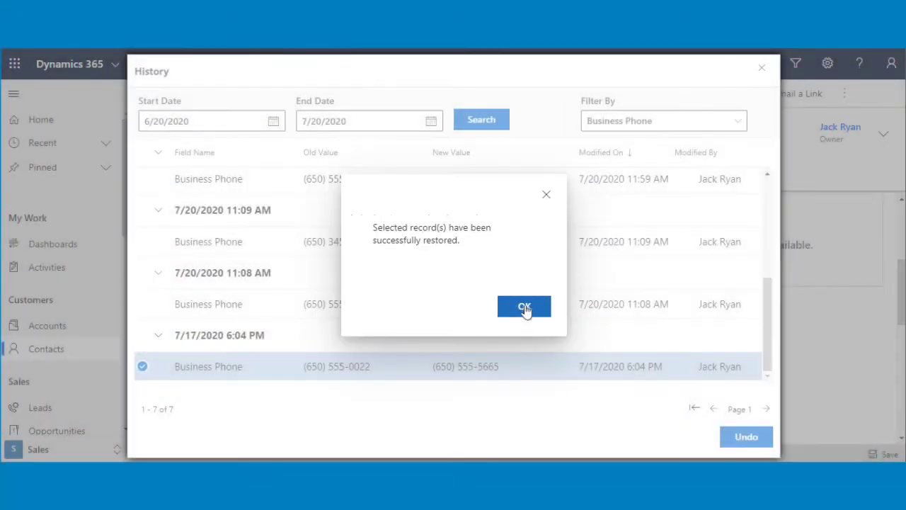
left_click(524, 308)
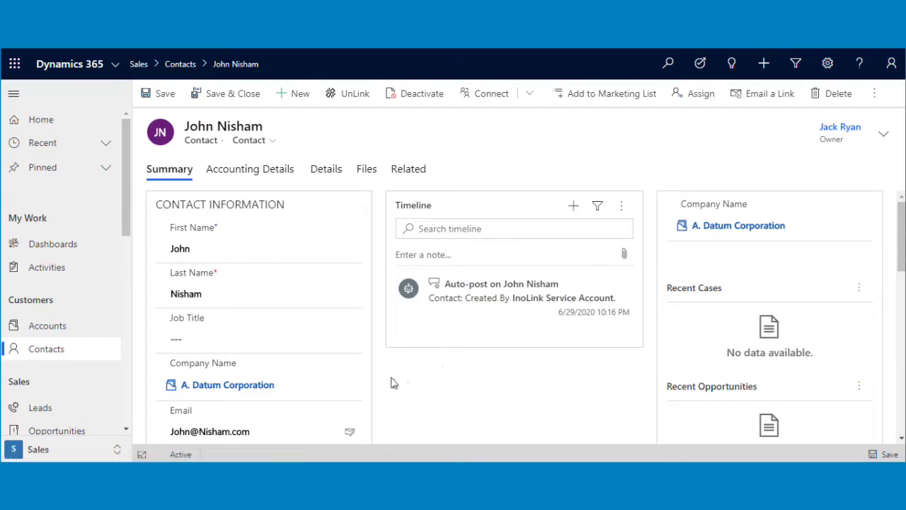
- Restore the contact deleted on 7/20/2020 at 11:48 AM through Restore Deleted
scroll(394, 383, "down", 3)
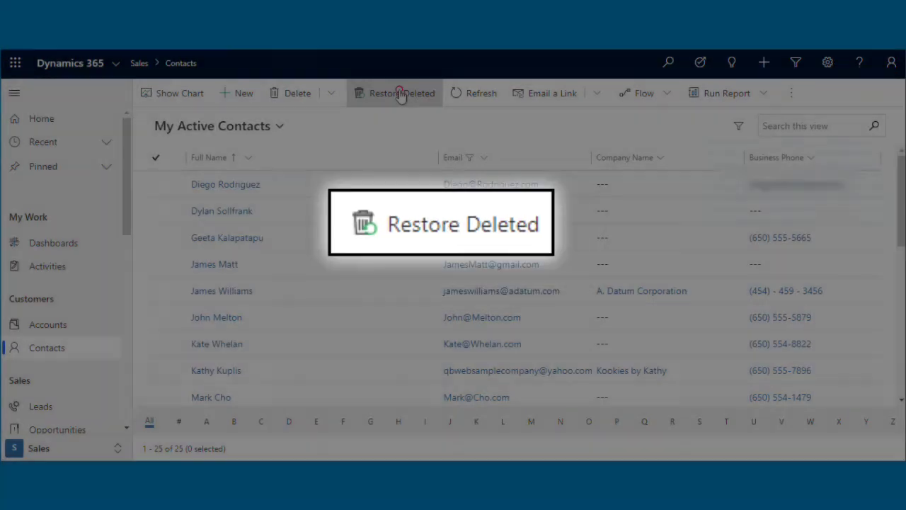
left_click(401, 94)
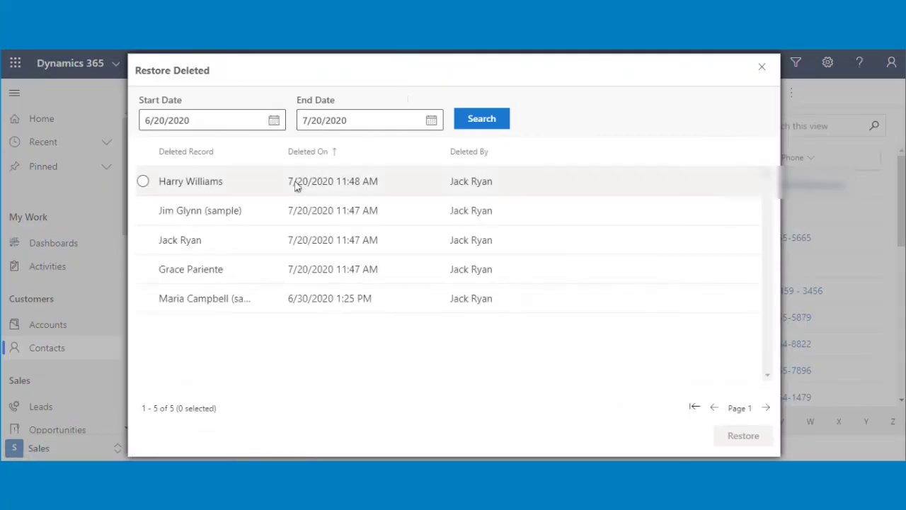
left_click(144, 182)
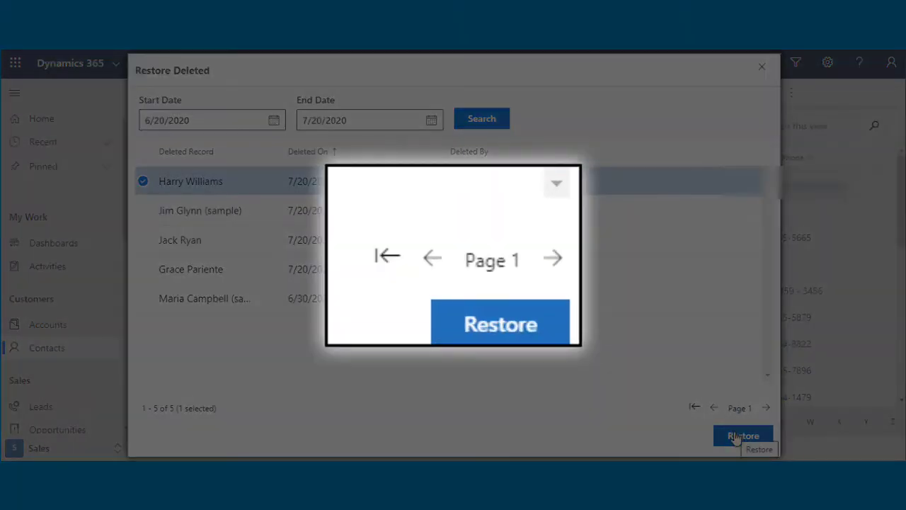
left_click(737, 436)
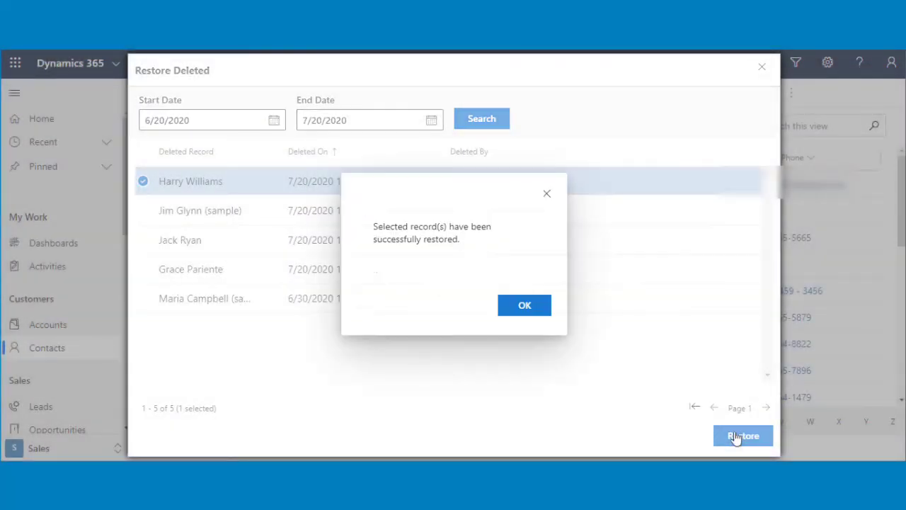